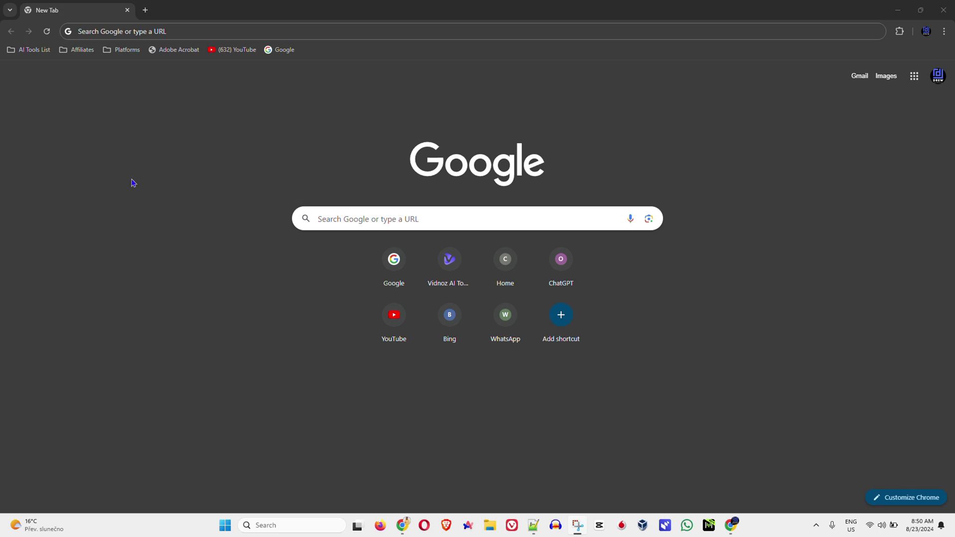
# Go to youtube.com from the address bar to load the home feed.
pyautogui.click(169, 31)
pyautogui.write('youtube.com')
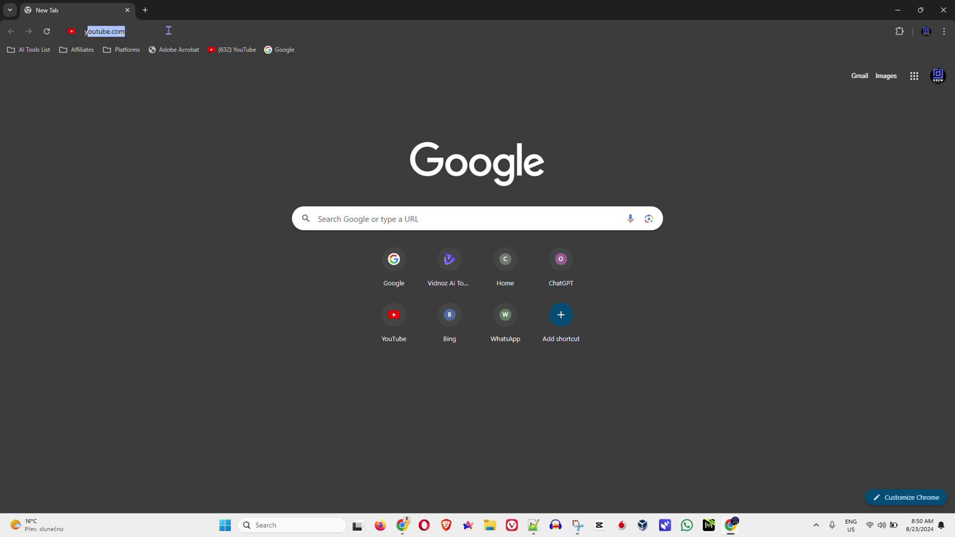
pyautogui.press('Return')
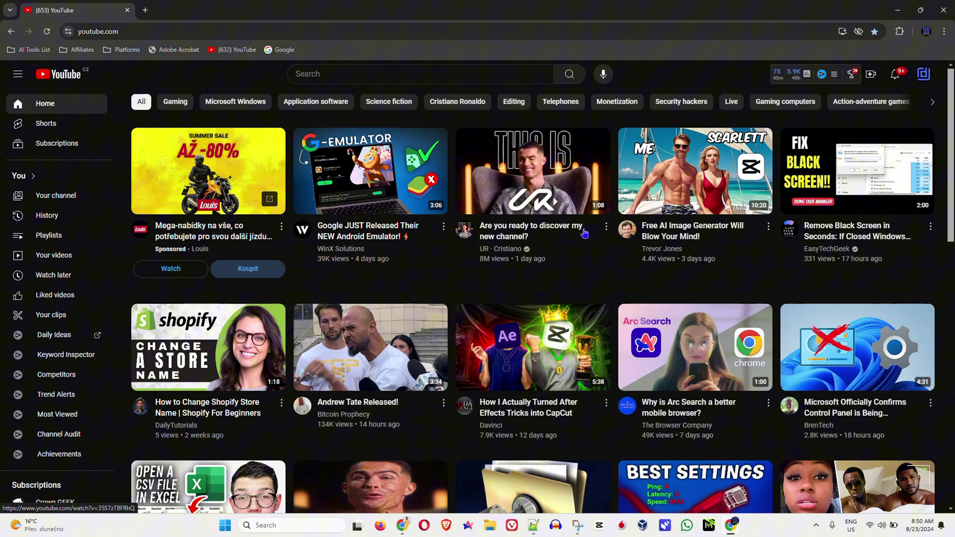
pyautogui.moveTo(793, 238)
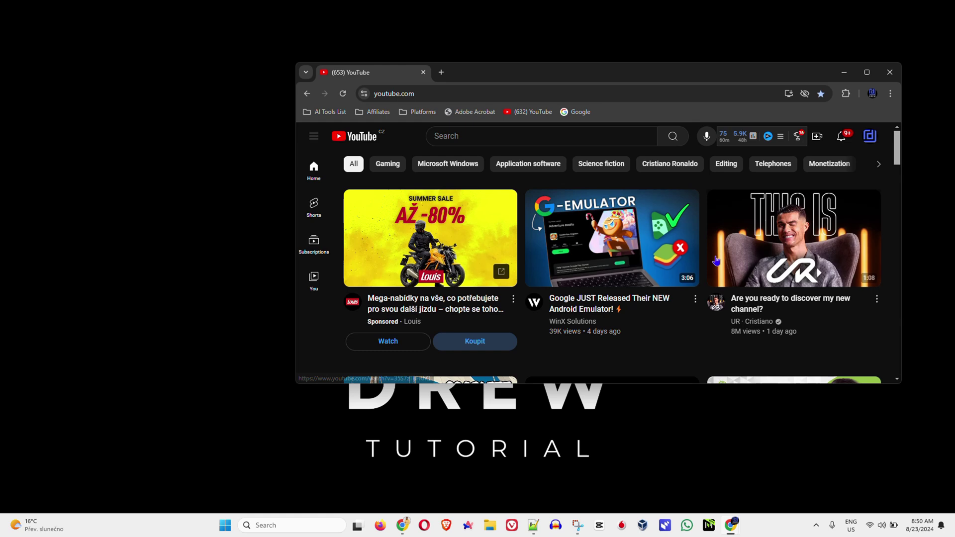
pyautogui.scroll(-3, 684, 266)
pyautogui.scroll(-3, 684, 266)
pyautogui.scroll(-2, 683, 266)
pyautogui.scroll(3, 522, 266)
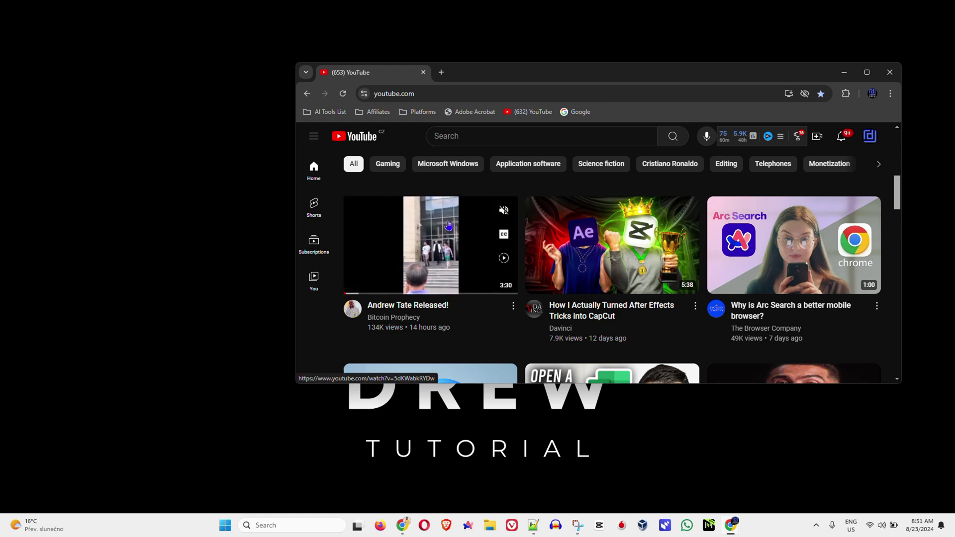
# Drag the Andrew Tate Released! thumbnail onto the desktop and move the new shortcut higher.
pyautogui.moveTo(449, 226)
pyautogui.mouseDown()
pyautogui.moveTo(132, 129)
pyautogui.moveTo(130, 120)
pyautogui.mouseUp()
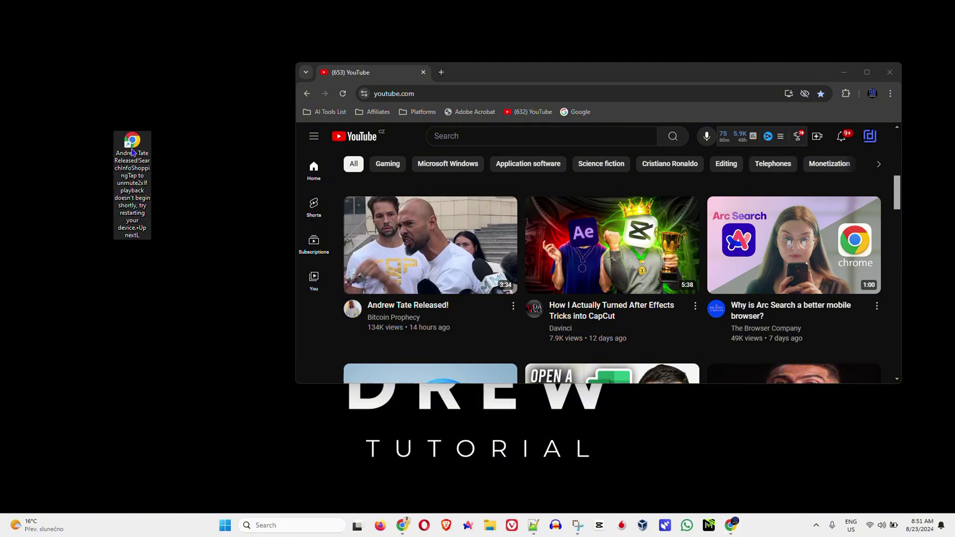
pyautogui.moveTo(133, 142); pyautogui.dragTo(94, 56)
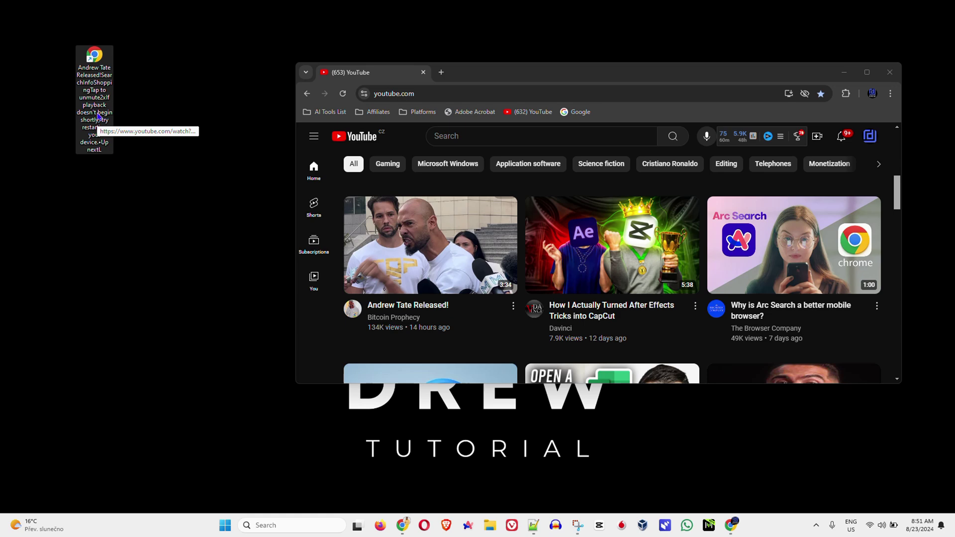
# Close Chrome and move the Andrew Tate Released! shortcut to the desktop's top-left corner.
pyautogui.click(890, 73)
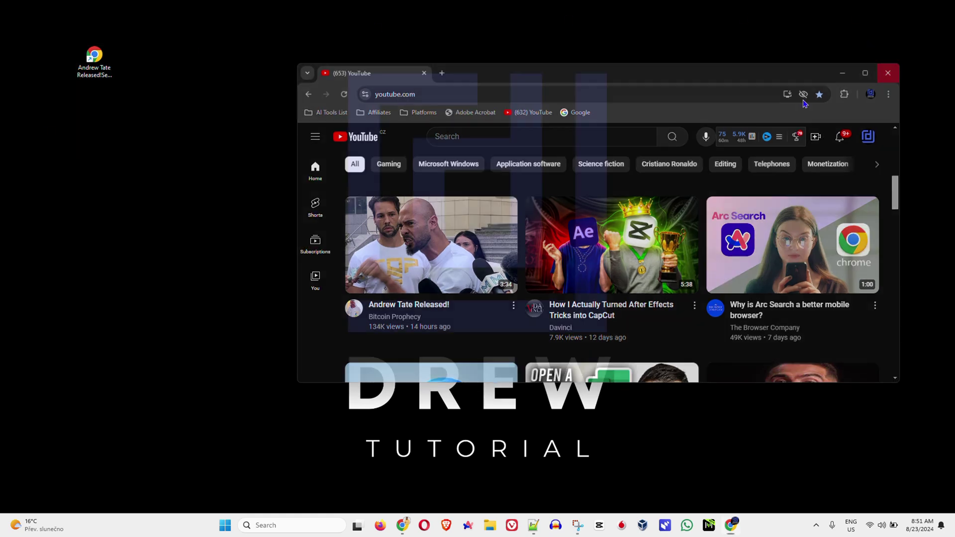
pyautogui.moveTo(94, 60); pyautogui.dragTo(146, 12)
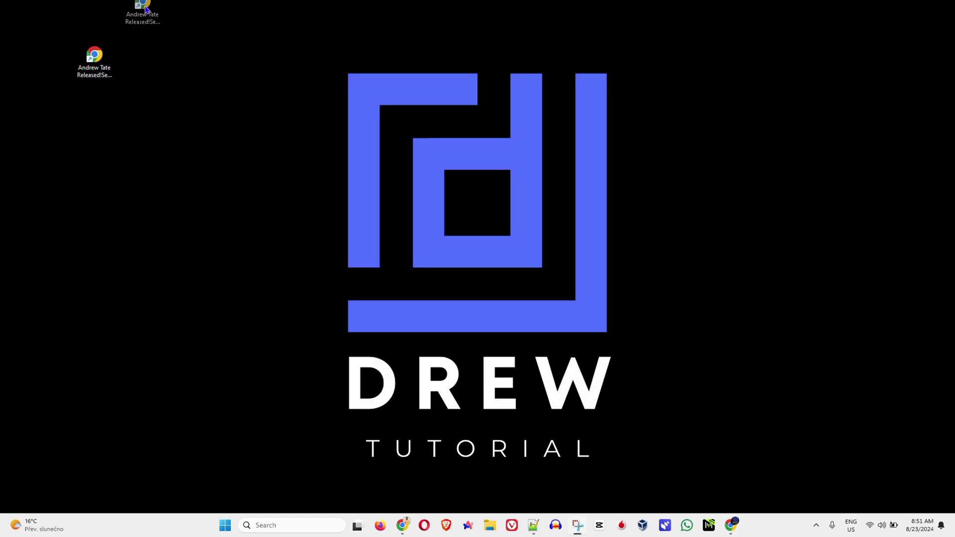
pyautogui.moveTo(14, 46); pyautogui.dragTo(56, 56)
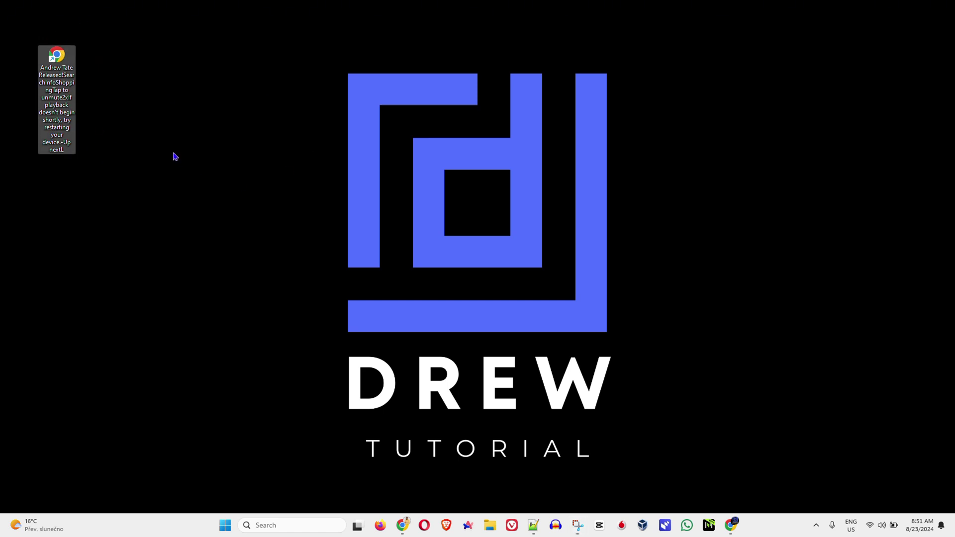